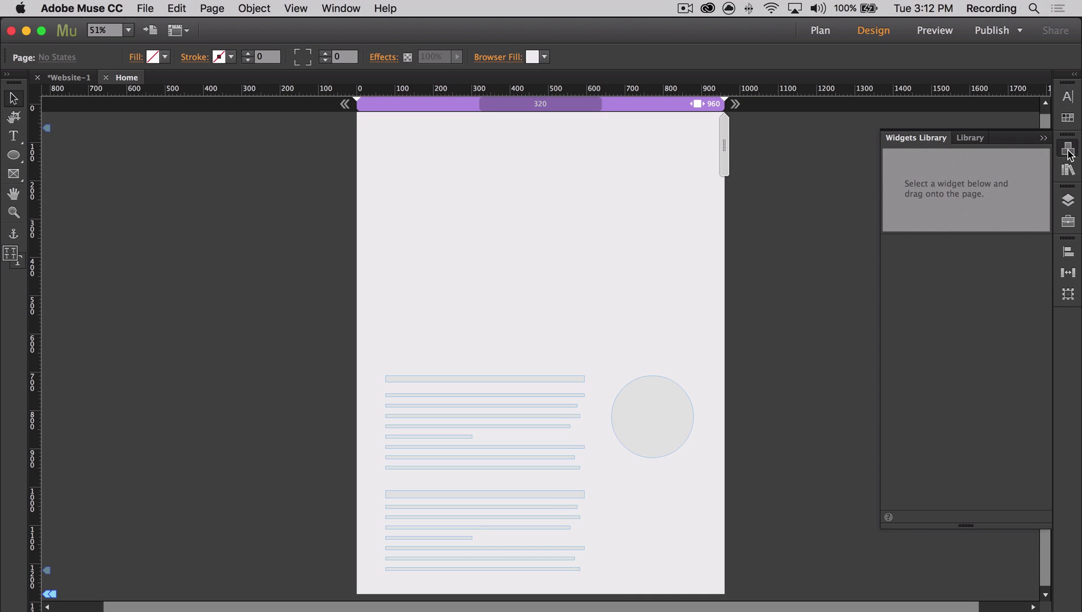
- Add a Basic slideshow widget to the Home page and position it at X 240, Y 154
drag(973, 343, 466, 164)
mouse_move(584, 238)
mouse_down()
mouse_move(556, 241)
mouse_move(568, 244)
mouse_up()
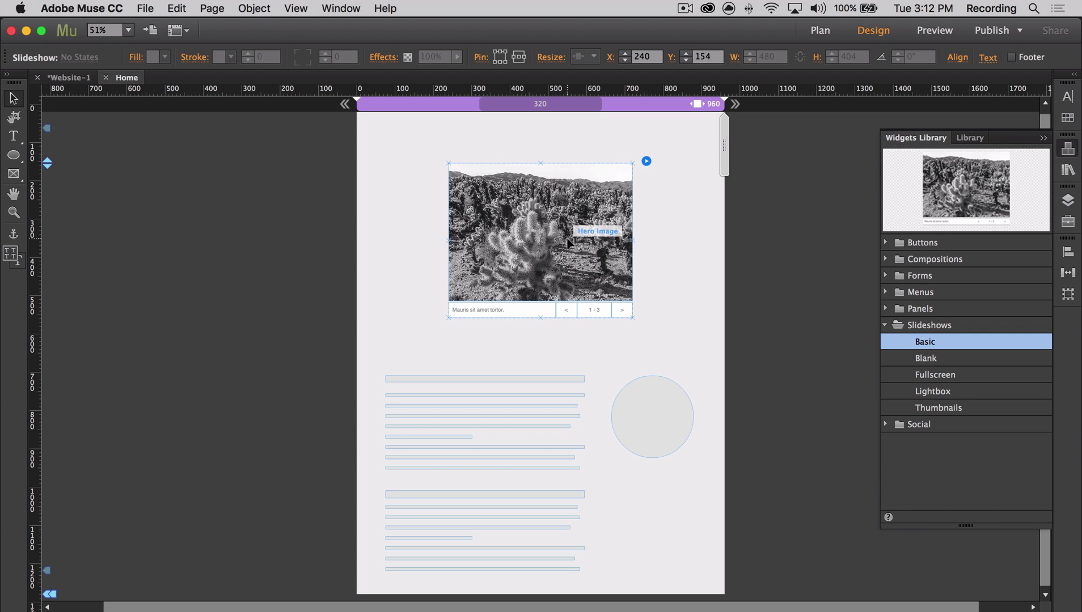
- Clear all styling and the sample contents from the basic slideshow
right_click(568, 244)
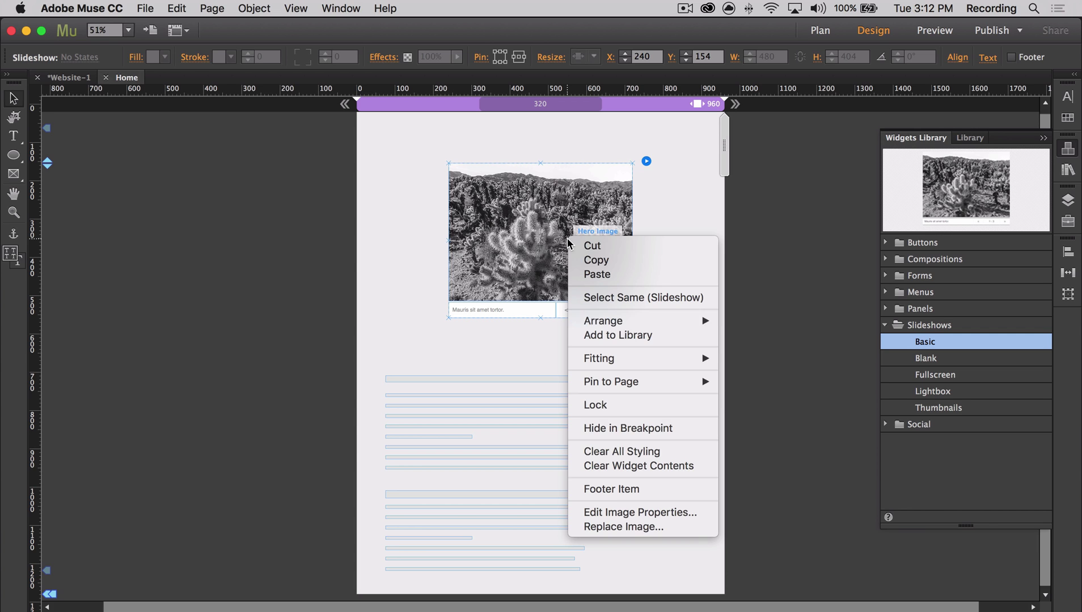
click(641, 451)
right_click(586, 265)
click(692, 493)
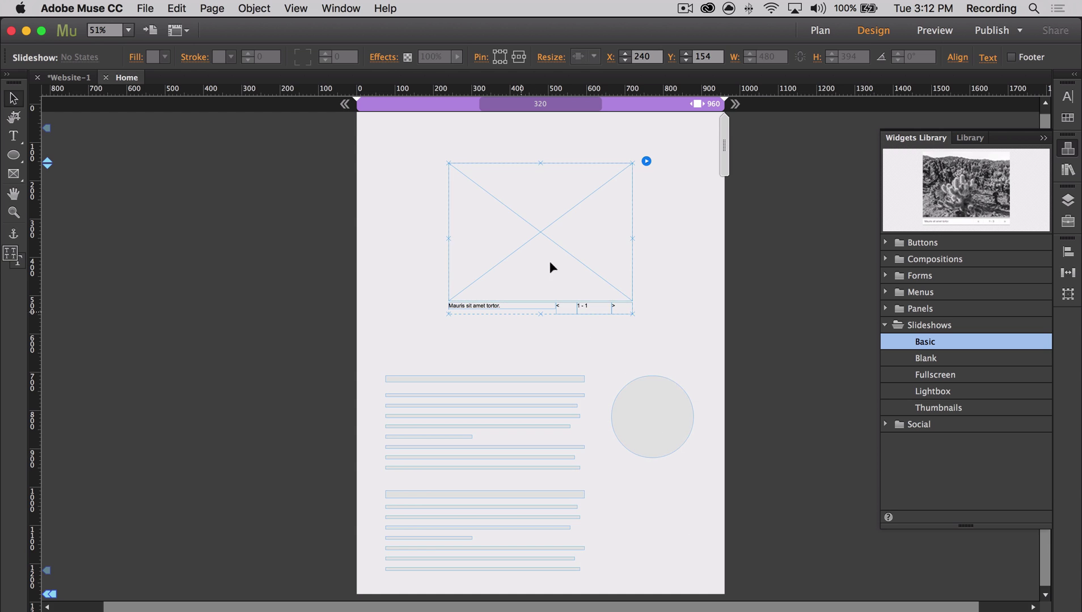
- Load all six succulent images into the slideshow and turn off its counter
click(645, 161)
click(756, 182)
key(super+a)
click(791, 599)
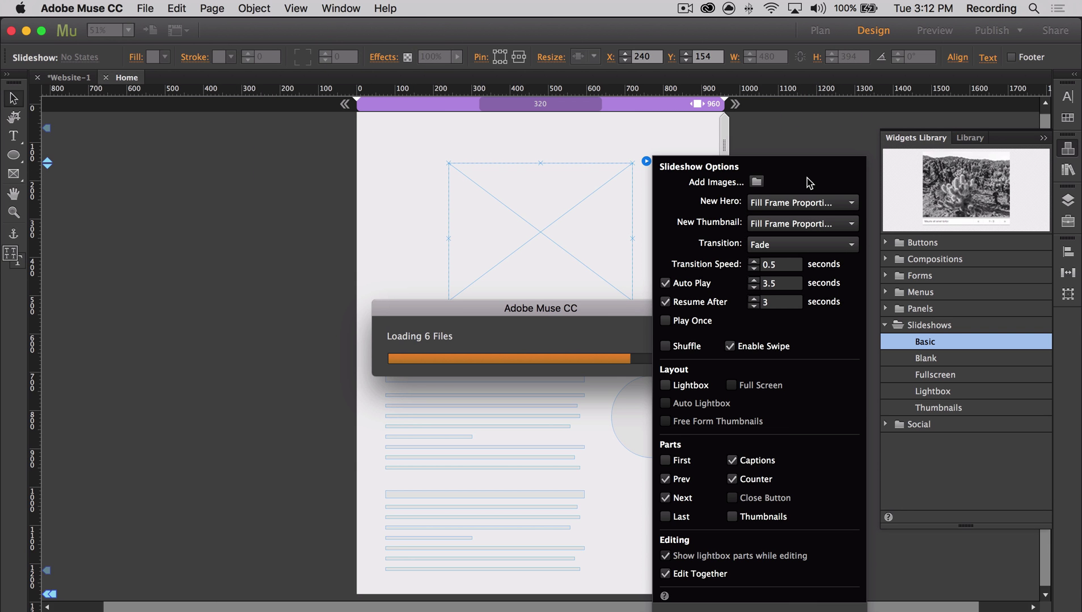
click(731, 479)
- Set the caption font to Product Sans Regular, centre-aligned
click(1068, 97)
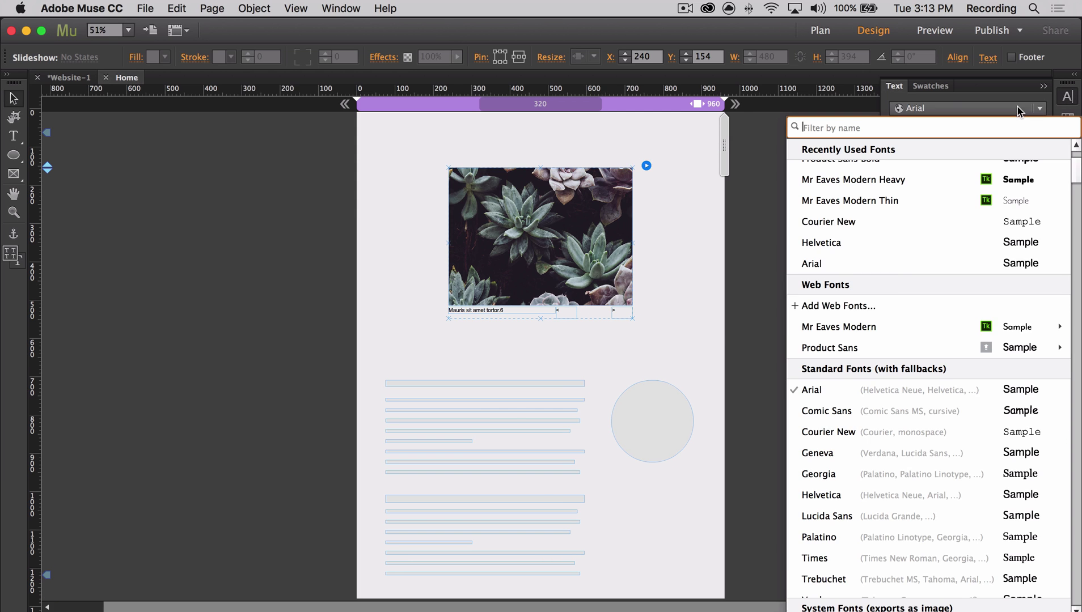
click(966, 108)
mouse_move(892, 347)
click(675, 410)
click(921, 160)
click(553, 334)
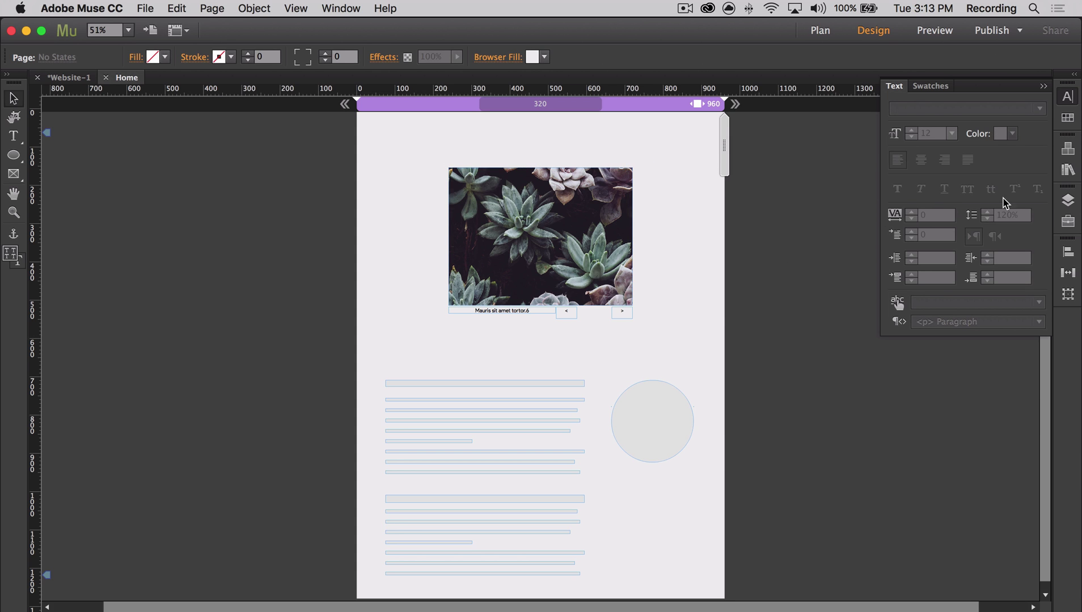
click(1068, 170)
- Drag the QooQee Responsive Slideshow v.2 widget from the Library onto the page
drag(1010, 285, 335, 122)
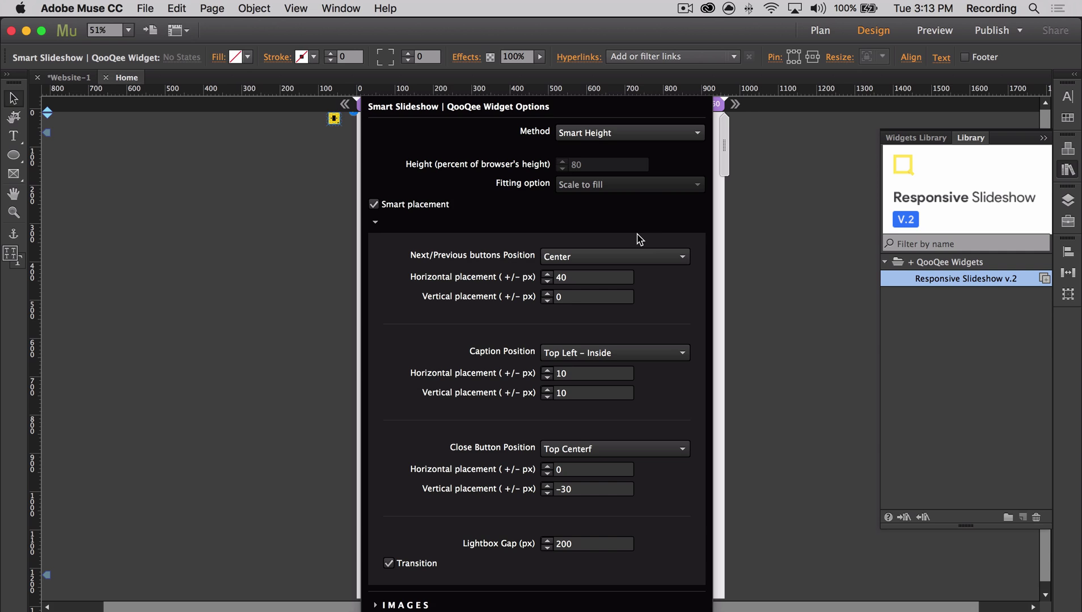
- Set the height method to Percentage based height at 60, keeping Scale to fill
click(684, 134)
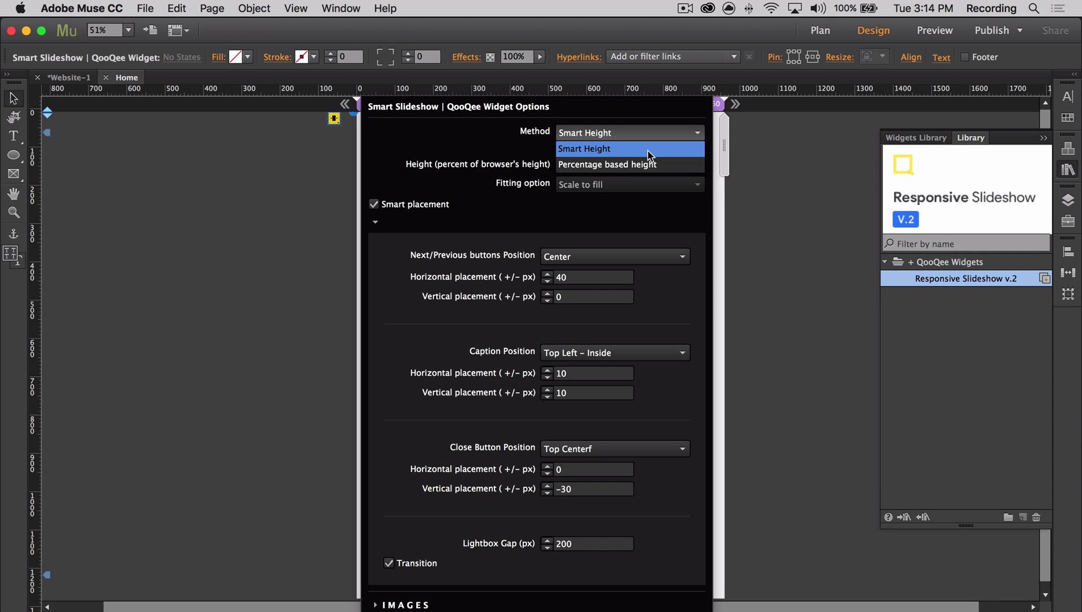
click(679, 172)
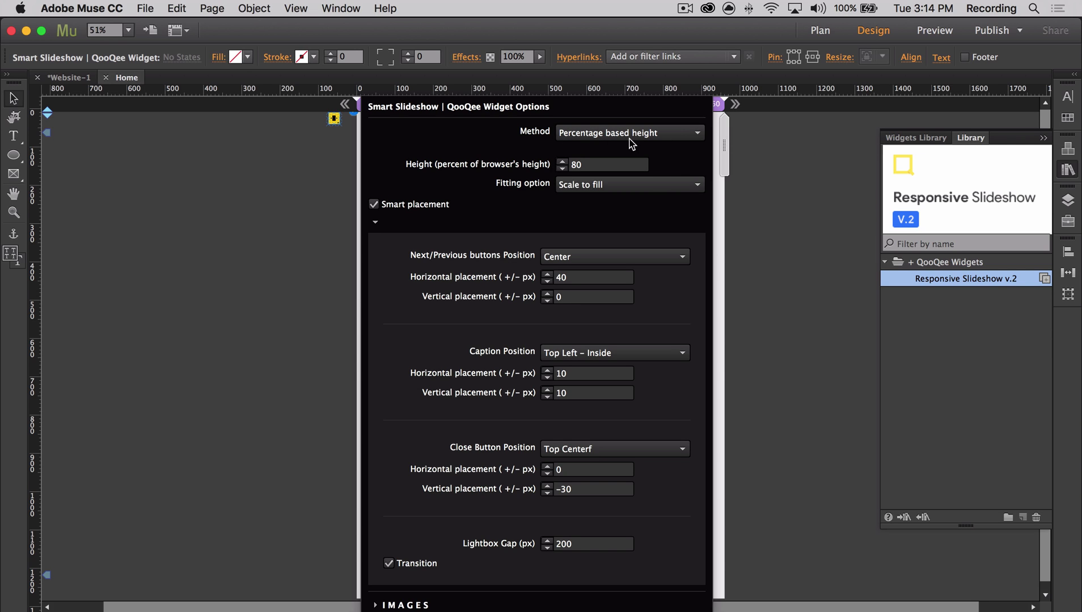
click(626, 163)
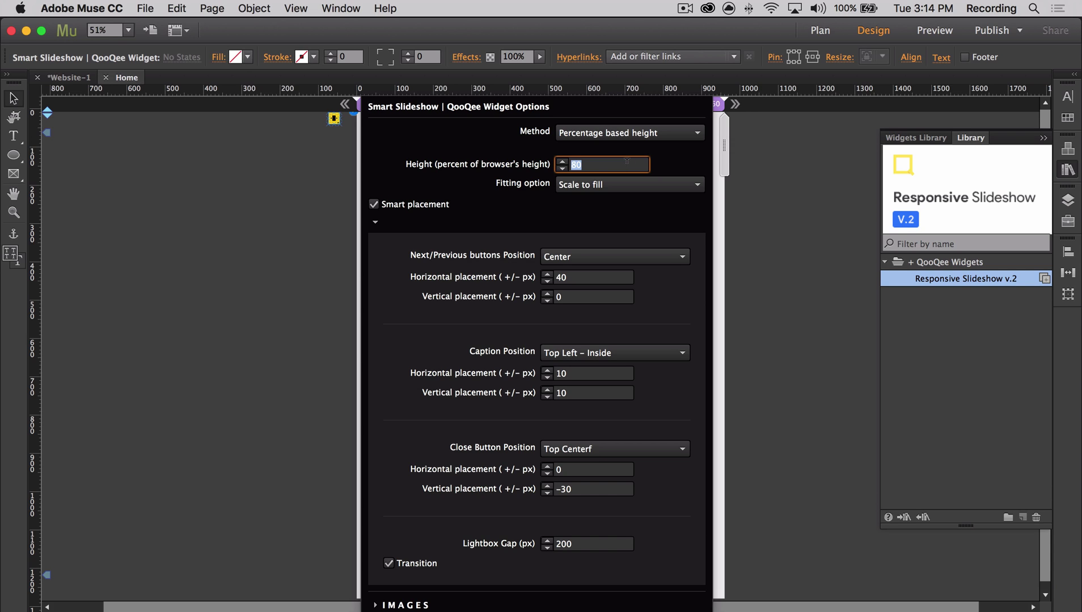
text(60)
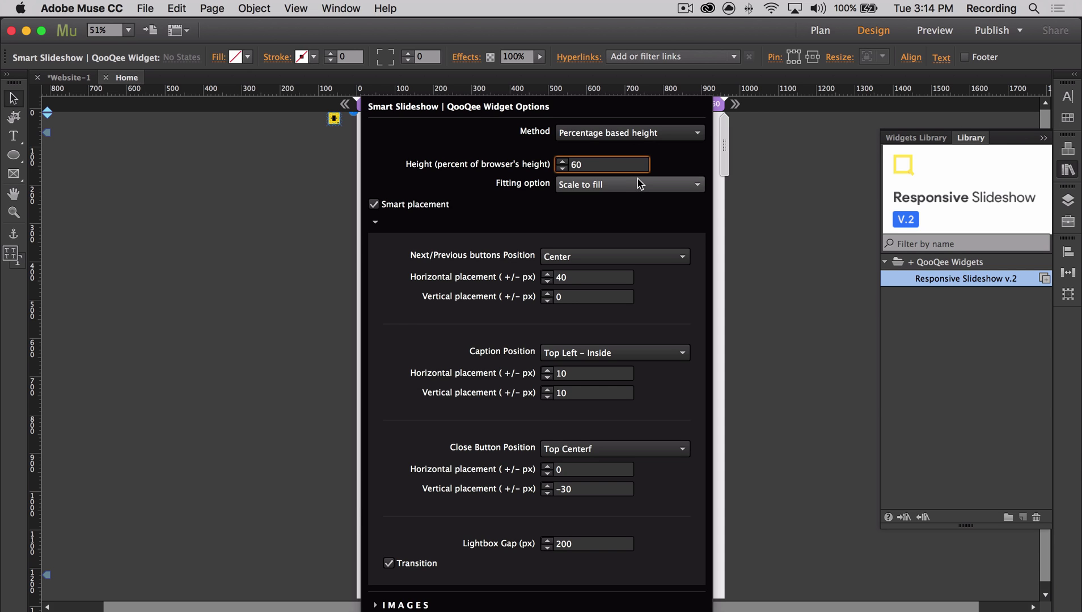
click(642, 185)
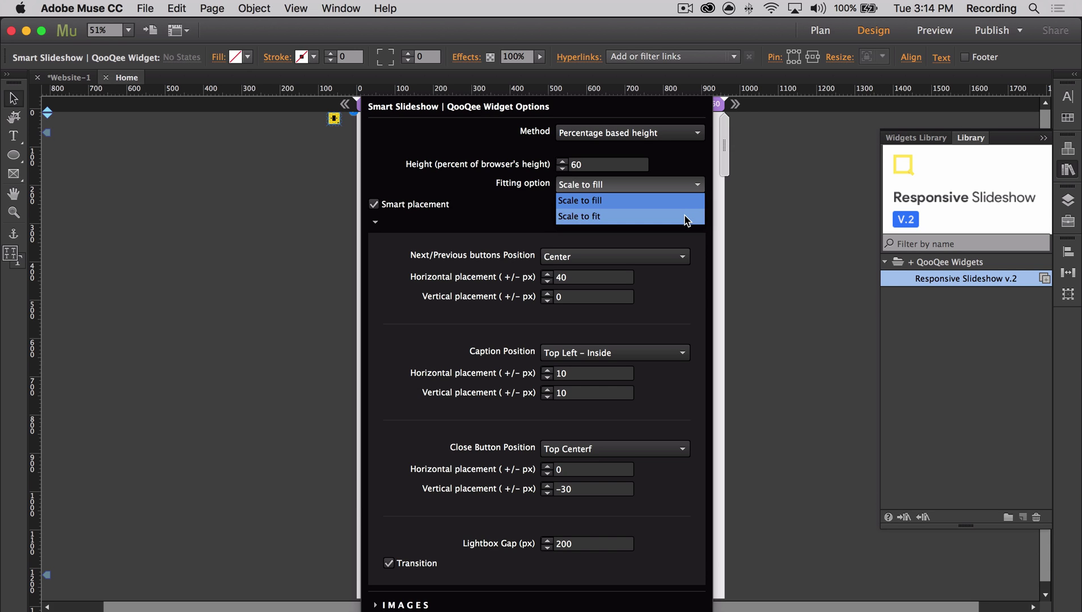
click(527, 197)
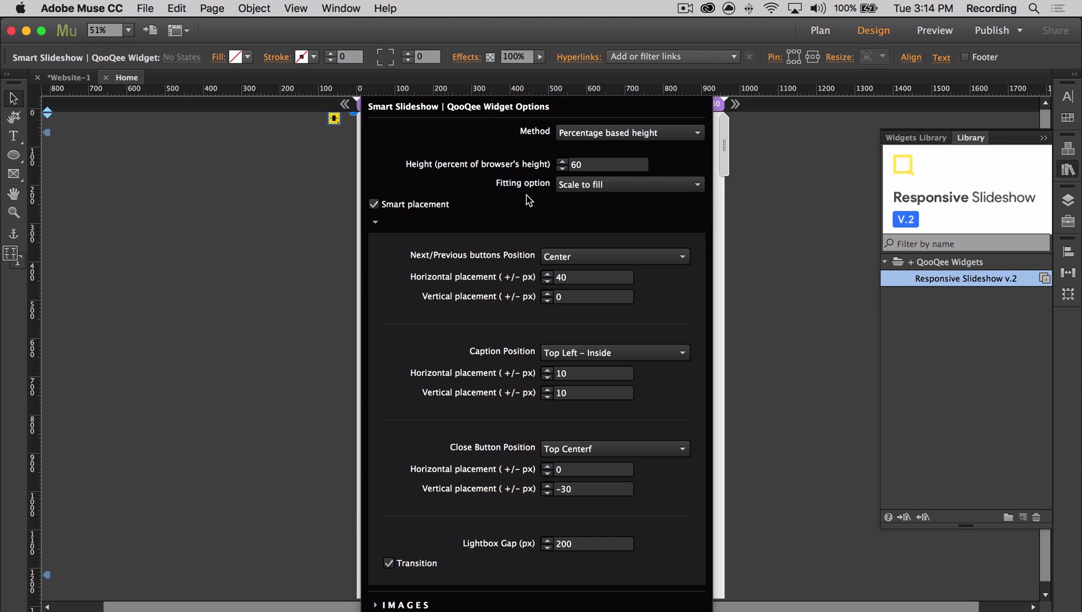
- Keep Smart placement checked and set the next/previous buttons' horizontal placement to 10 px
click(374, 205)
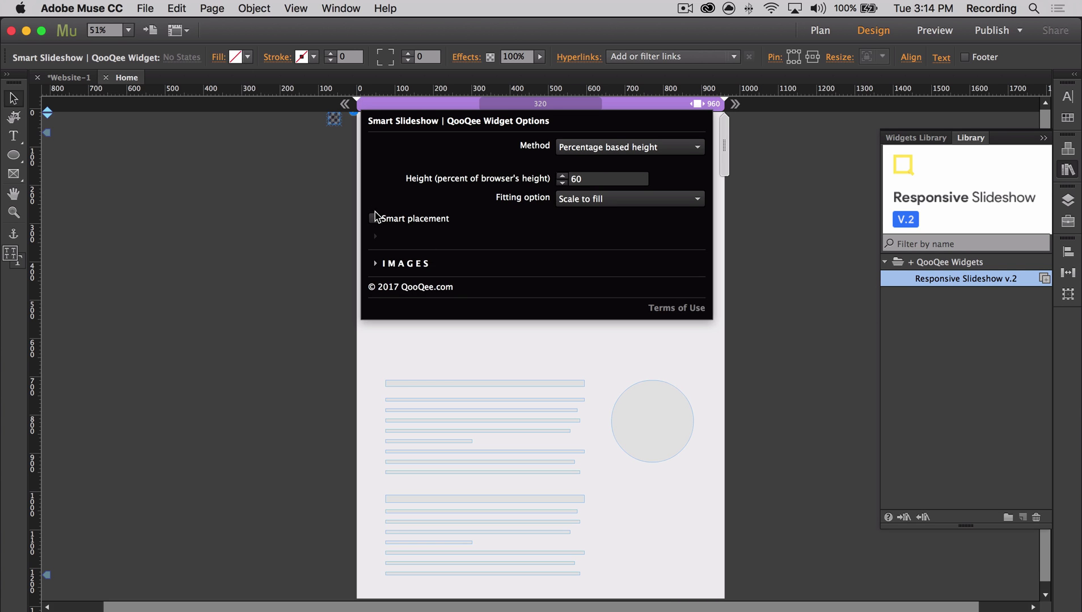
click(374, 219)
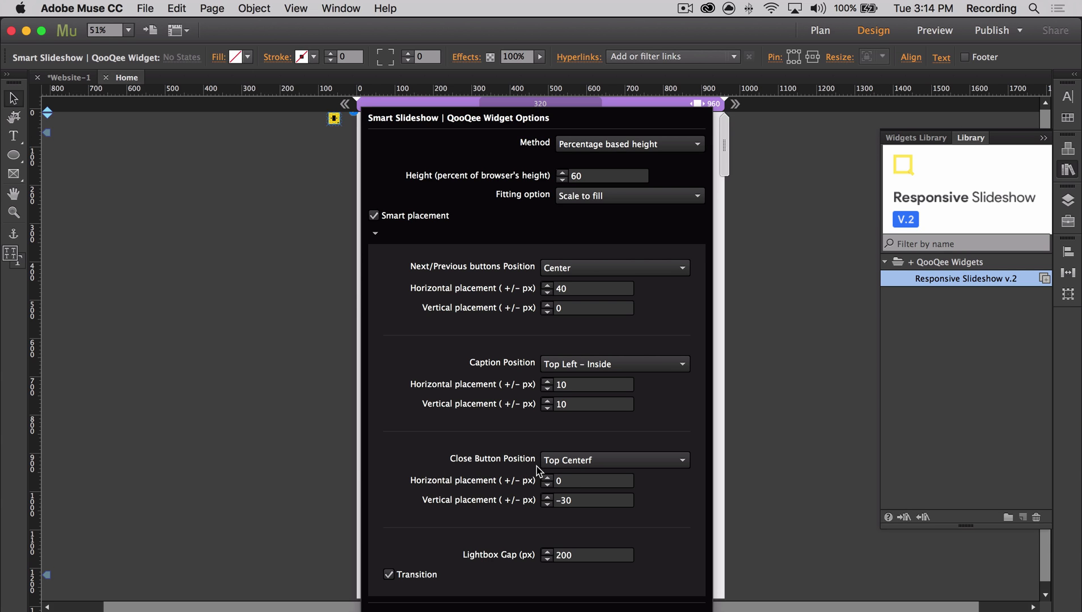
click(594, 270)
click(628, 460)
click(550, 289)
text(10)
click(626, 306)
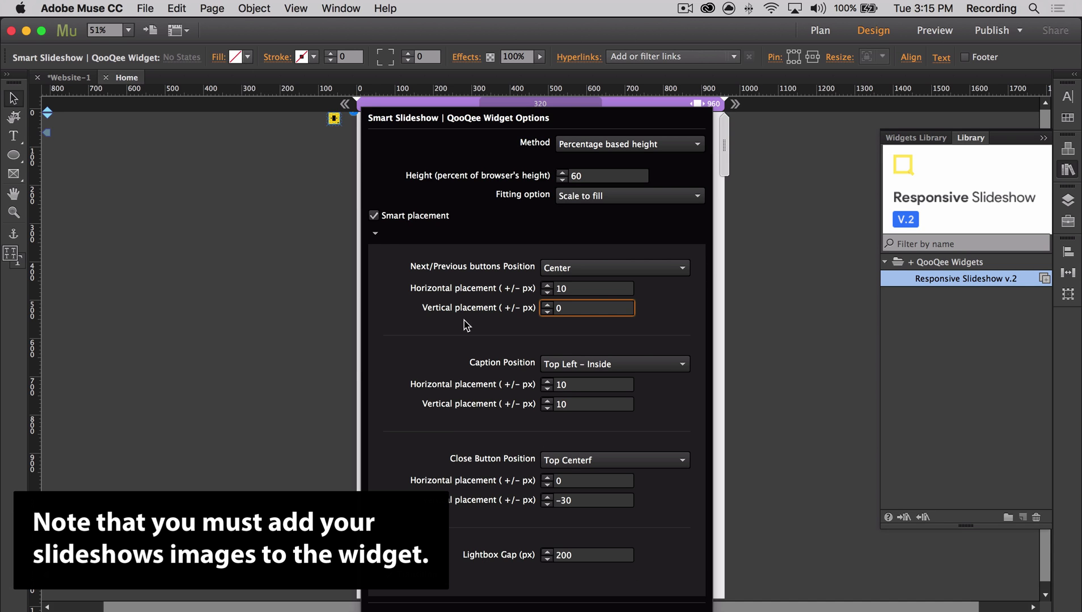
- Add the six succulent JPGs from the succulents folder as files for upload
click(376, 233)
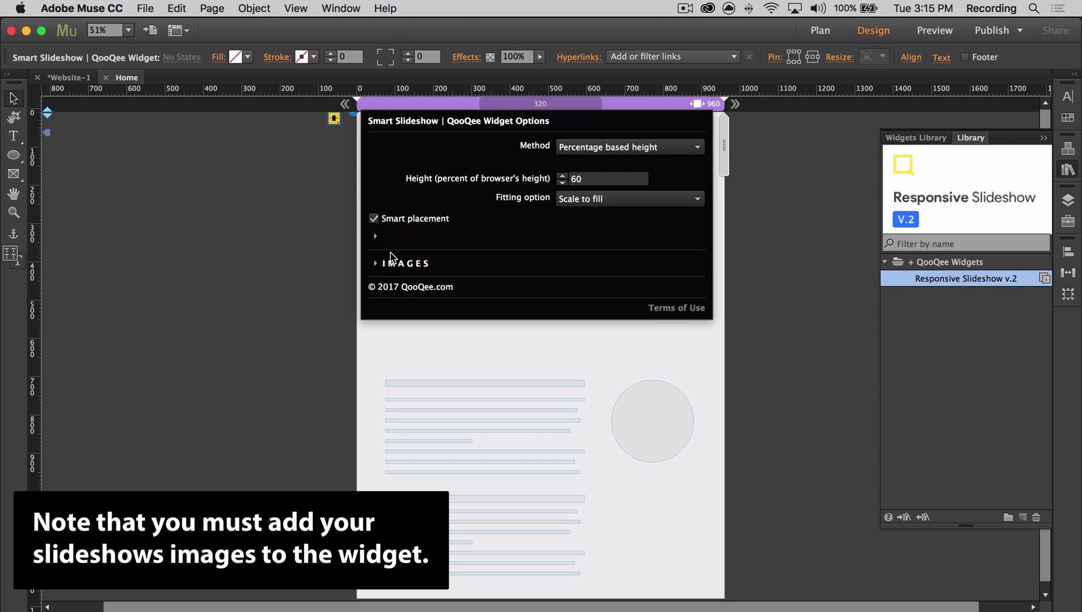
click(375, 260)
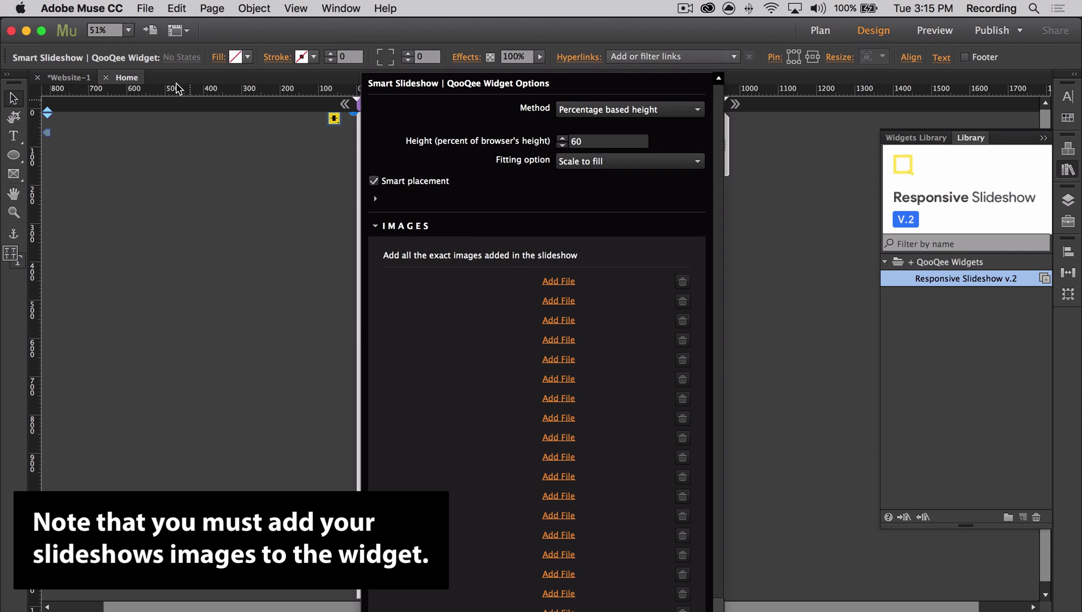
click(150, 10)
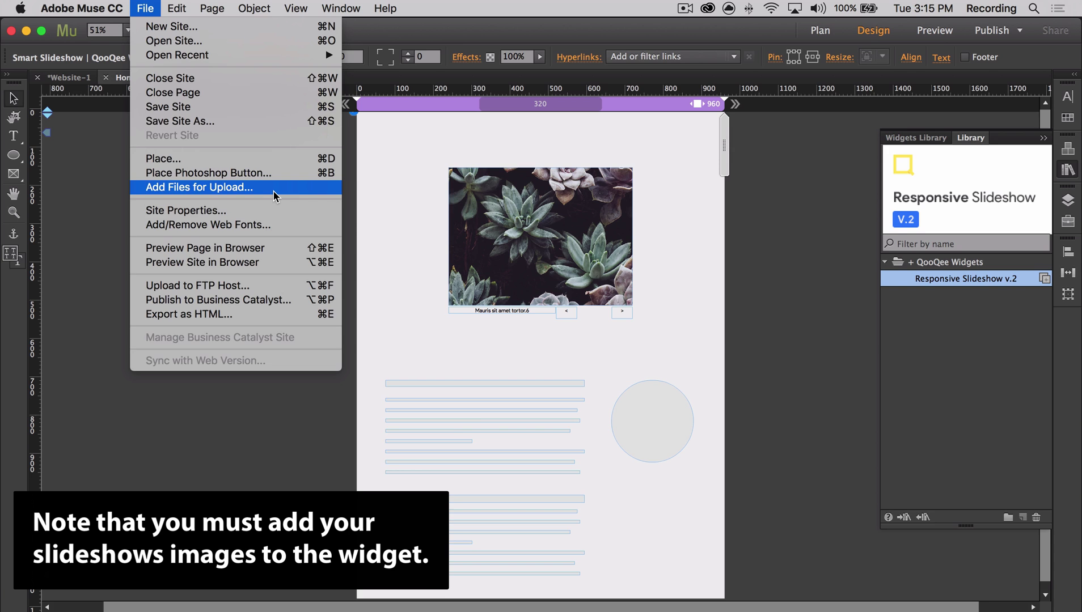
click(272, 187)
drag(432, 177, 408, 71)
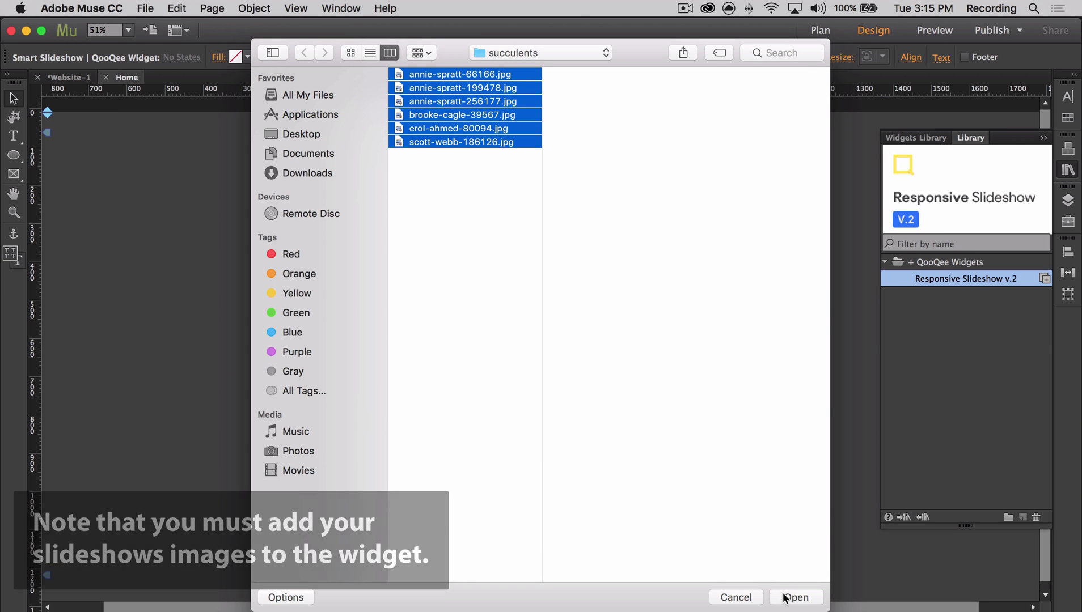
click(791, 596)
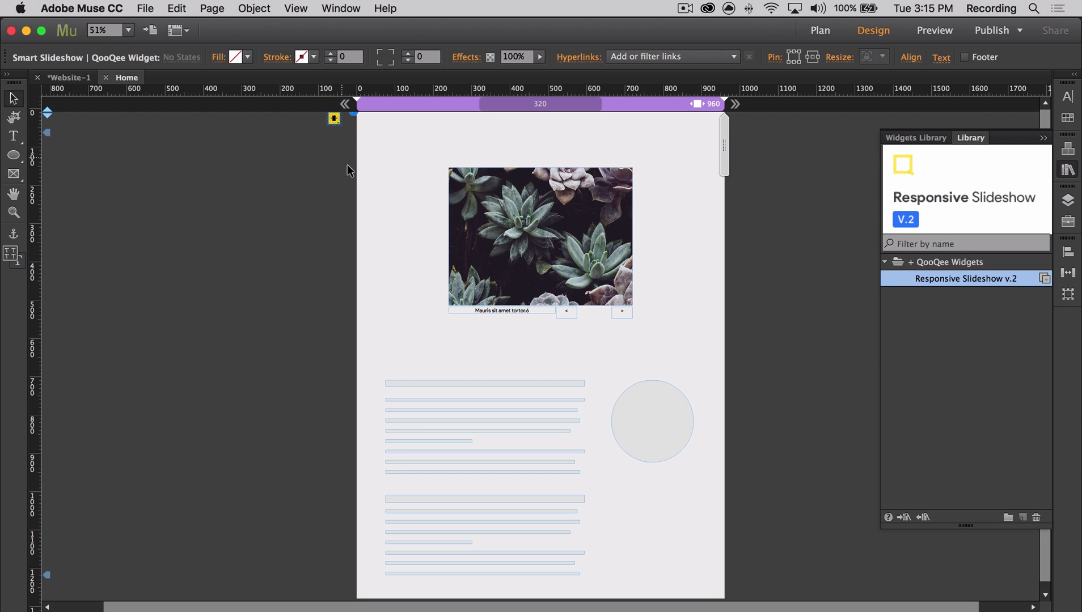
- Rearrange the slideshow's buttons, moving the next button beside the previous one
click(683, 160)
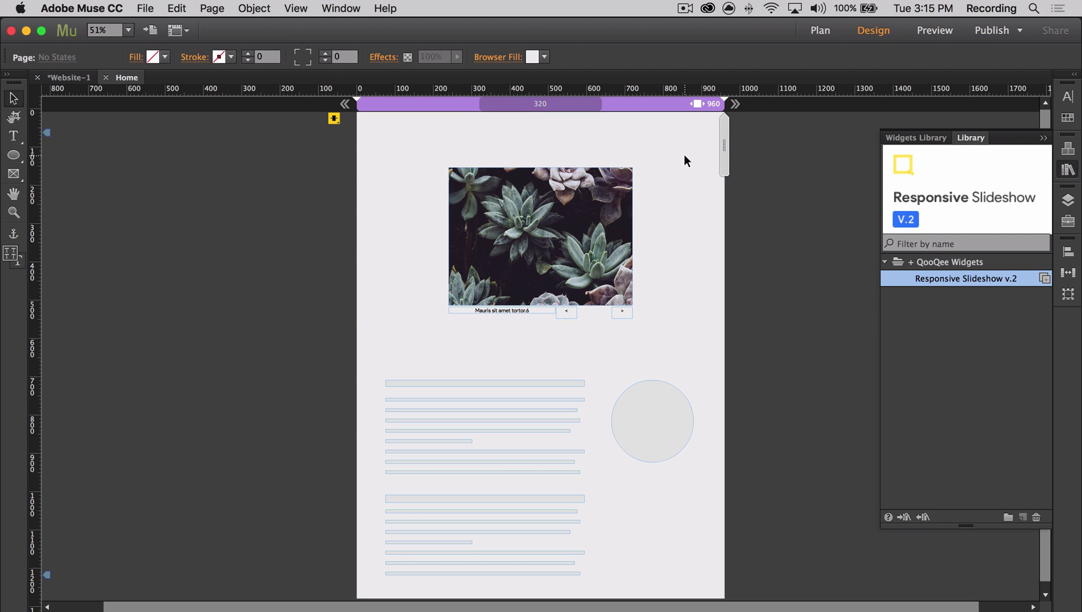
click(664, 176)
click(606, 295)
click(537, 330)
click(564, 314)
click(563, 313)
drag(633, 315, 487, 296)
- Alt-drag a copy of the slideshow to its right and set the copy to Smart Height
click(334, 118)
click(368, 336)
click(398, 233)
drag(398, 233, 570, 234)
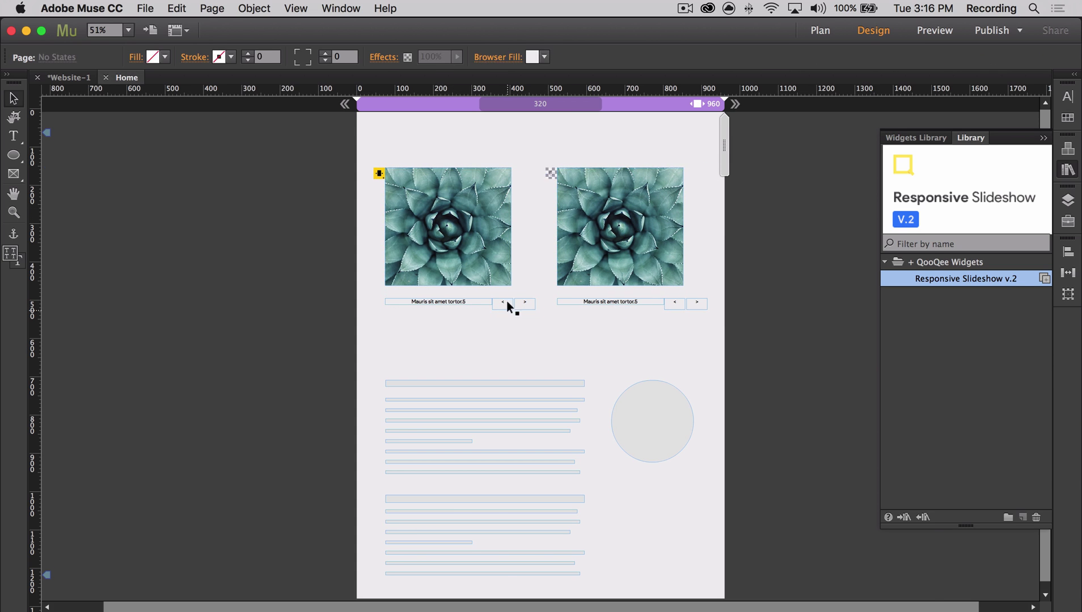
click(567, 173)
click(570, 166)
click(822, 133)
click(818, 150)
click(530, 245)
- Preview the page in Chrome, click through the slideshows, and resize the window to test responsiveness
key(super+shift+e)
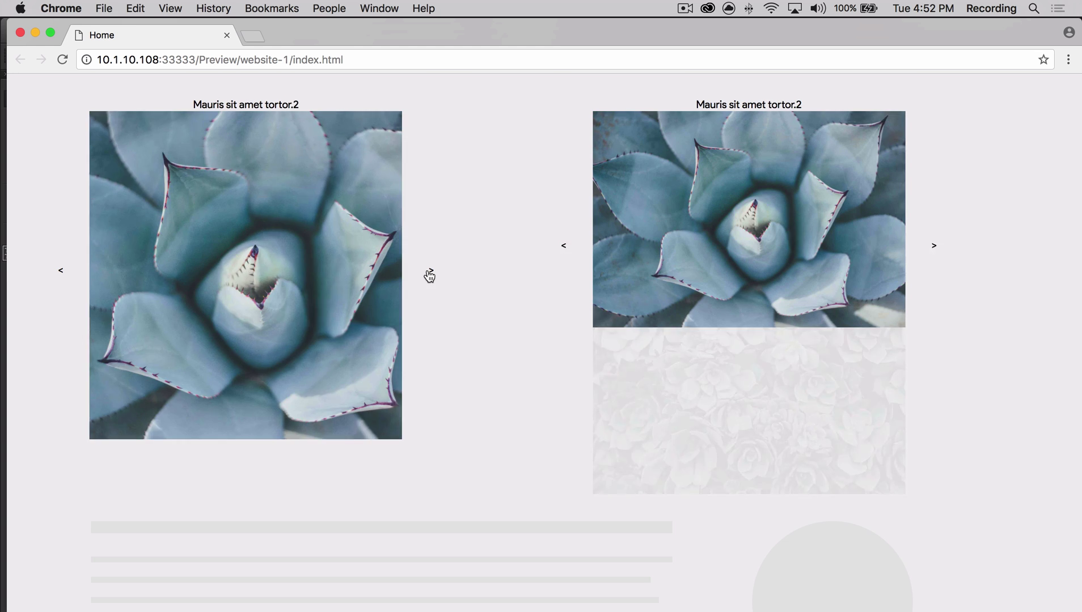
click(431, 271)
click(432, 272)
click(432, 278)
click(562, 216)
click(564, 347)
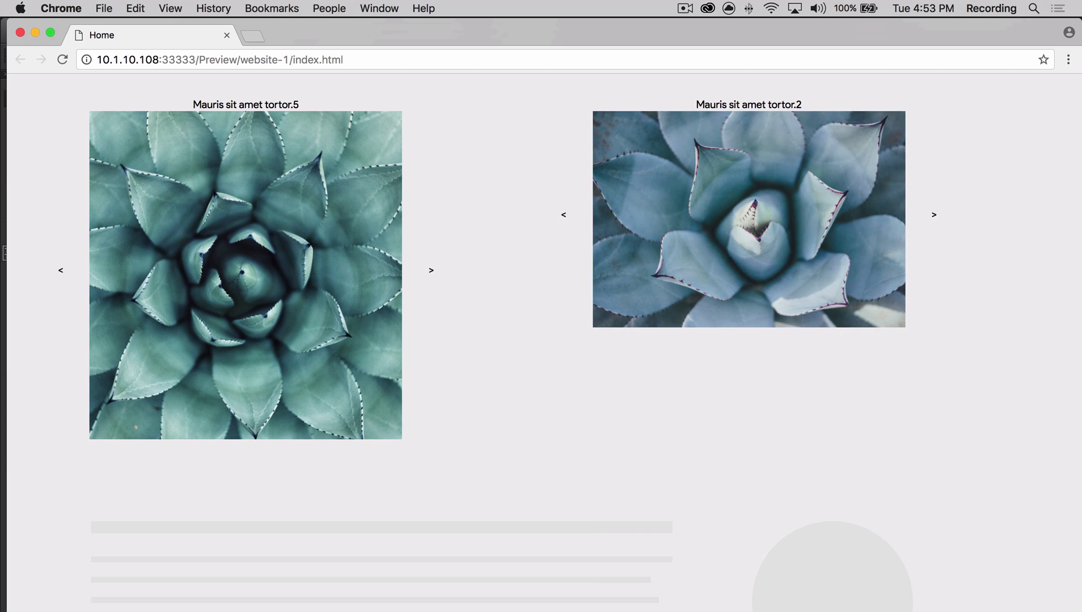
mouse_move(1077, 610)
mouse_down()
mouse_move(693, 534)
mouse_move(549, 472)
mouse_move(449, 400)
mouse_move(811, 480)
mouse_move(796, 480)
mouse_move(780, 304)
mouse_move(799, 482)
mouse_move(790, 338)
mouse_move(833, 381)
mouse_move(1034, 460)
mouse_move(1079, 506)
mouse_move(1078, 608)
mouse_up()
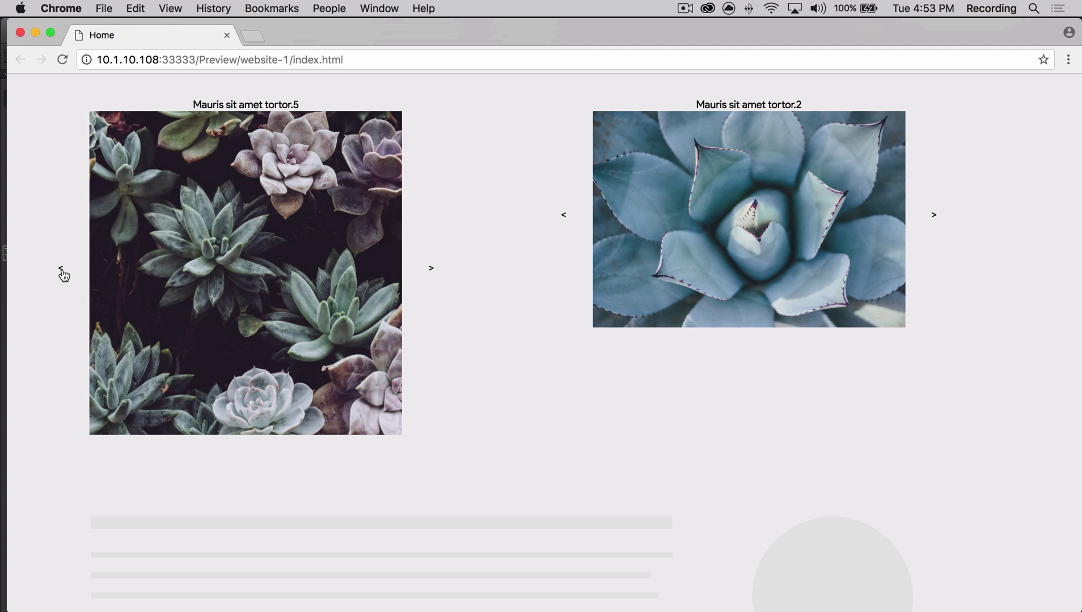
click(62, 270)
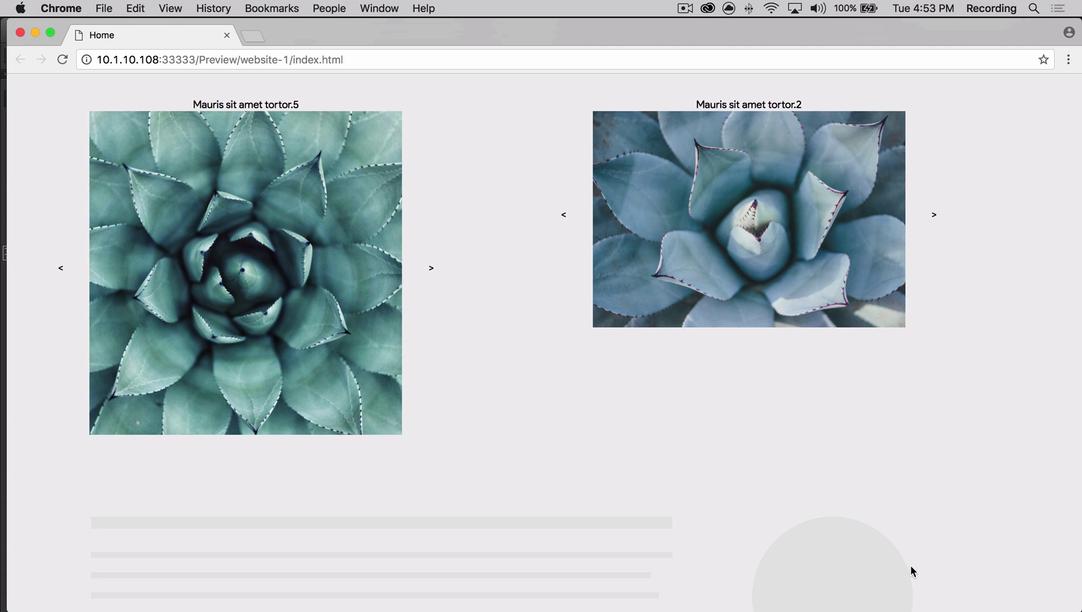